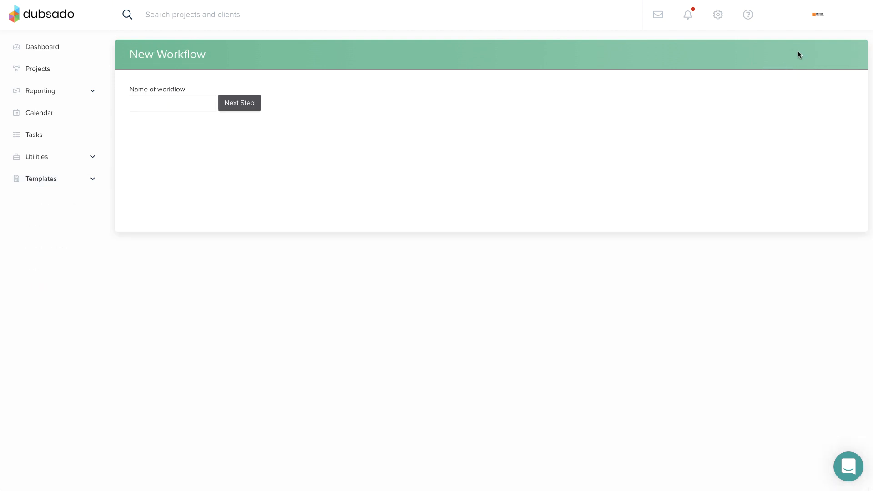
# Step: Create a new workflow named "Signature Service"
pyautogui.click(201, 104)
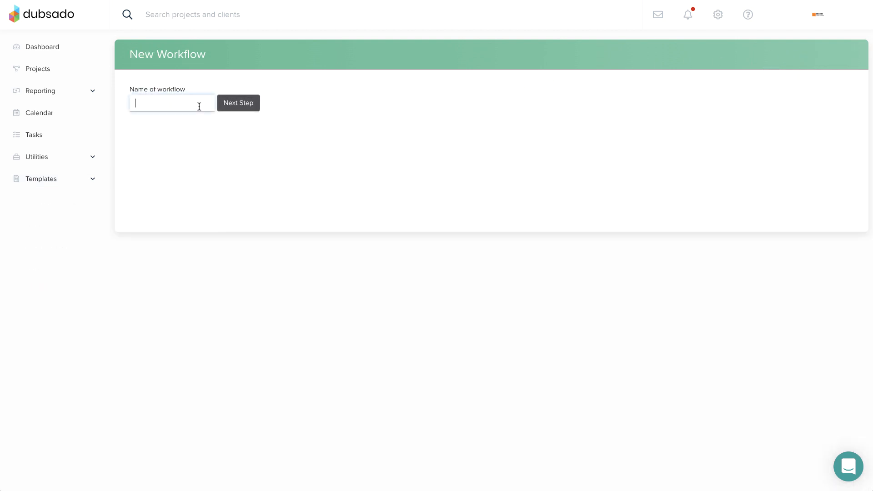
pyautogui.write('Signature Service')
pyautogui.click(230, 108)
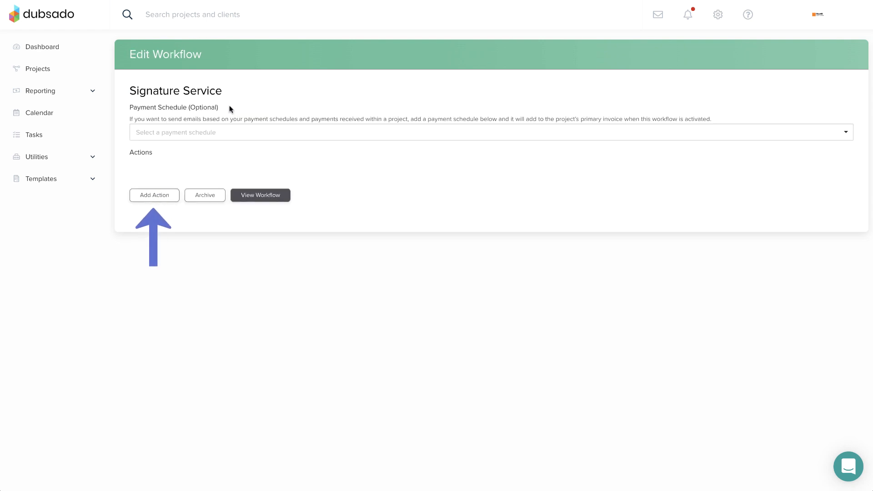
# Step: Add a Send Appointment Scheduler action to the workflow, timed 0 days after workflow started
pyautogui.click(175, 196)
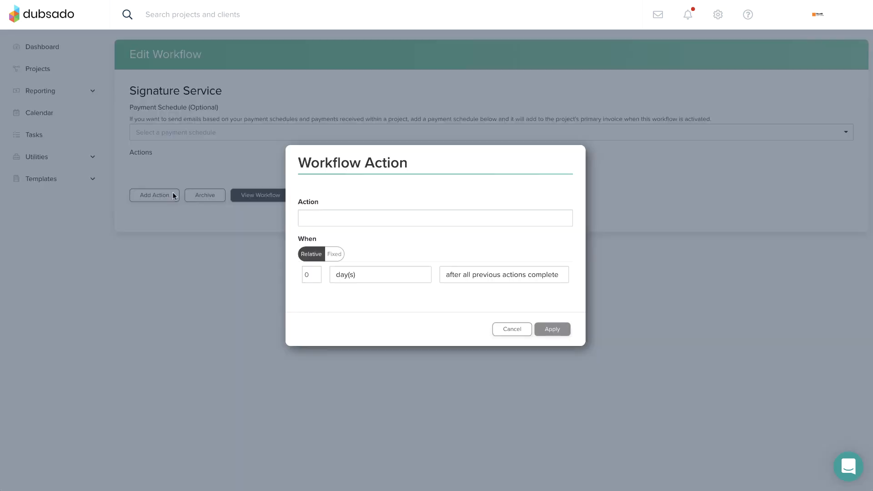
pyautogui.click(433, 218)
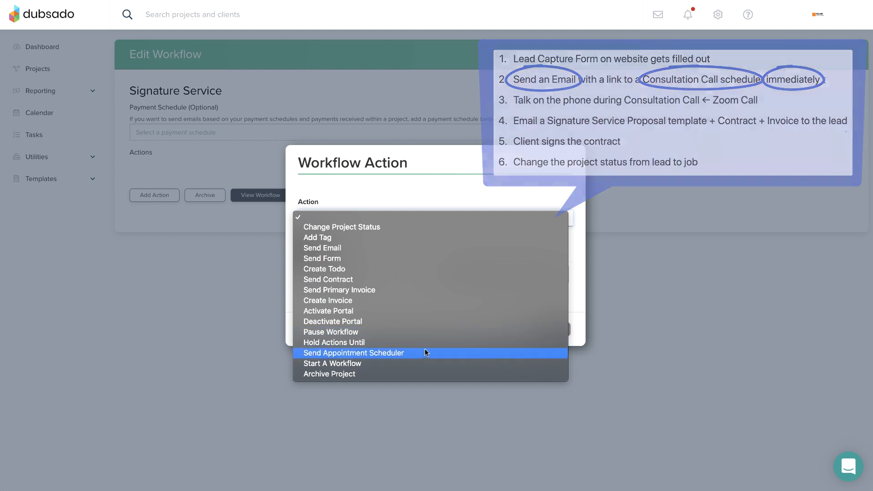
pyautogui.click(425, 354)
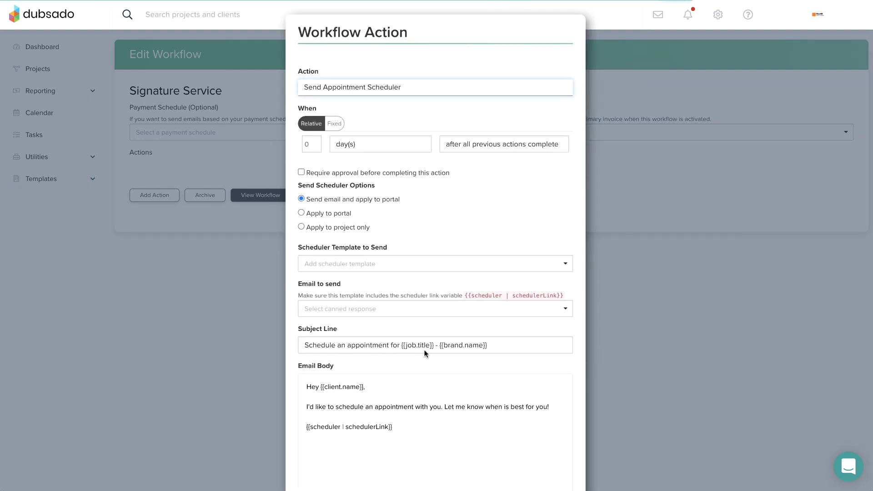
pyautogui.click(539, 143)
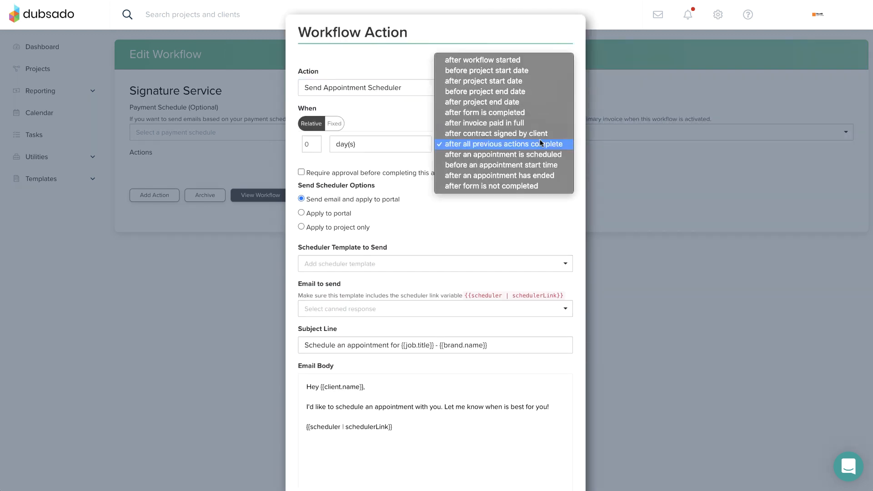
pyautogui.click(525, 60)
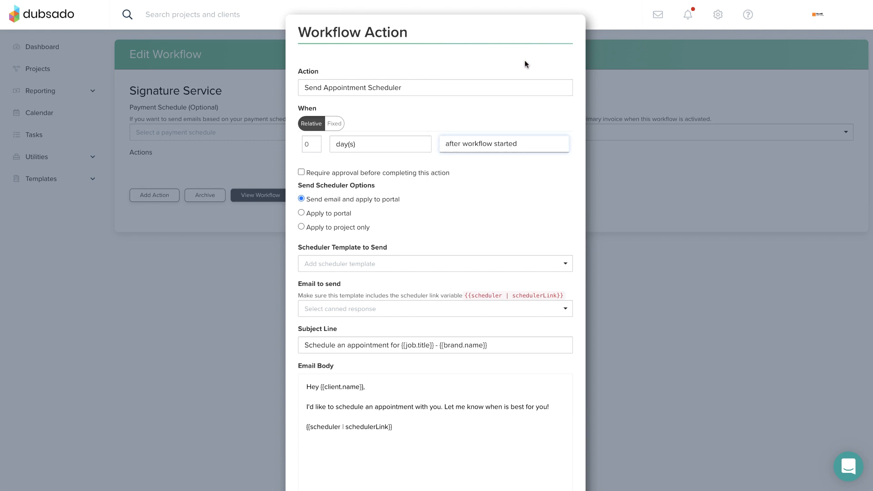
# Step: Use the Consultation Call scheduler template and the Scheduler - Consultation Invitation email for the action, and apply it
pyautogui.click(422, 264)
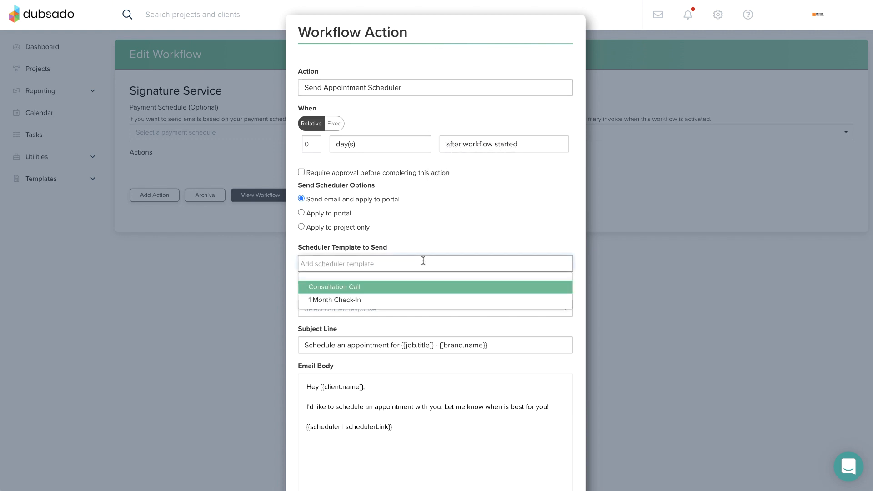
pyautogui.click(419, 289)
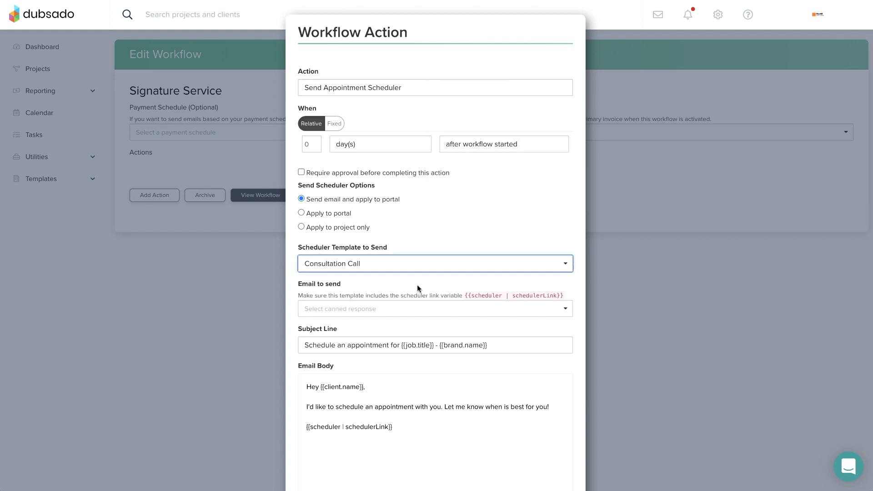
pyautogui.click(417, 309)
pyautogui.scroll(-5, 411, 349)
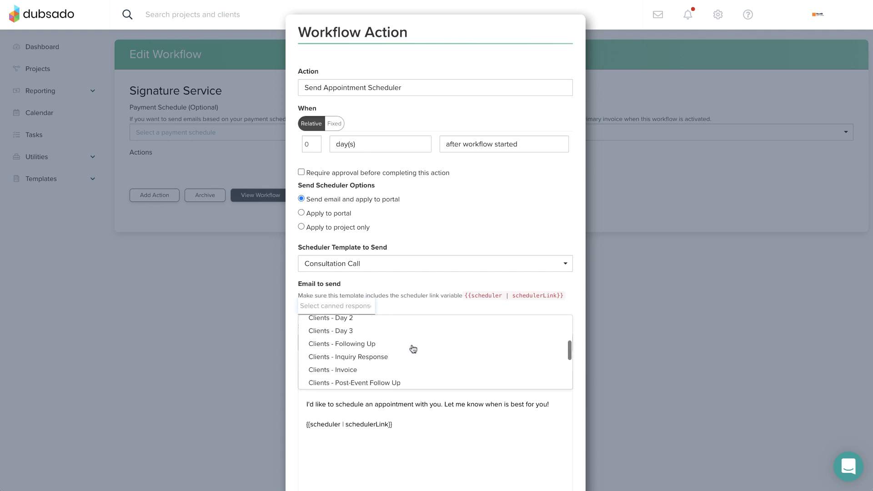
pyautogui.scroll(-3, 412, 349)
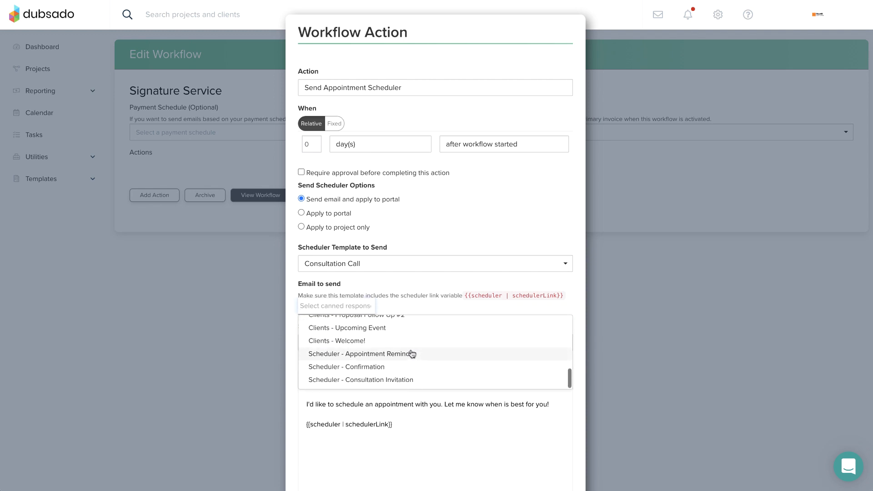
pyautogui.click(410, 380)
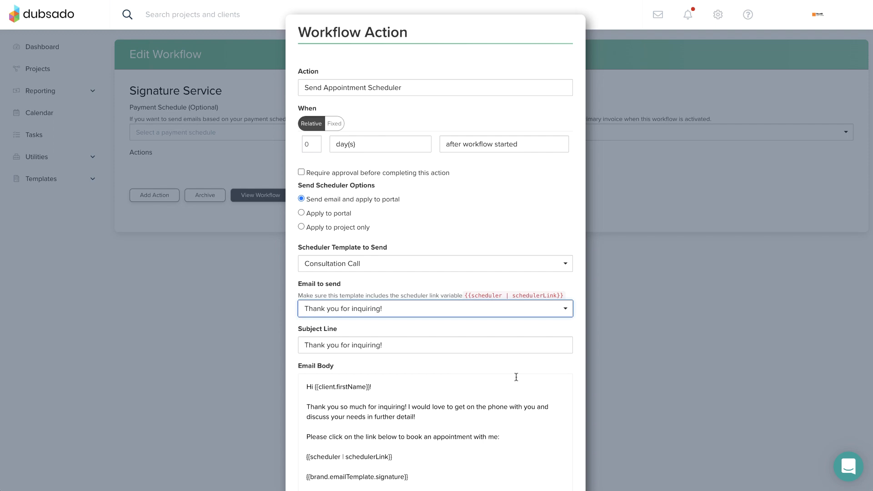
pyautogui.scroll(-3, 516, 377)
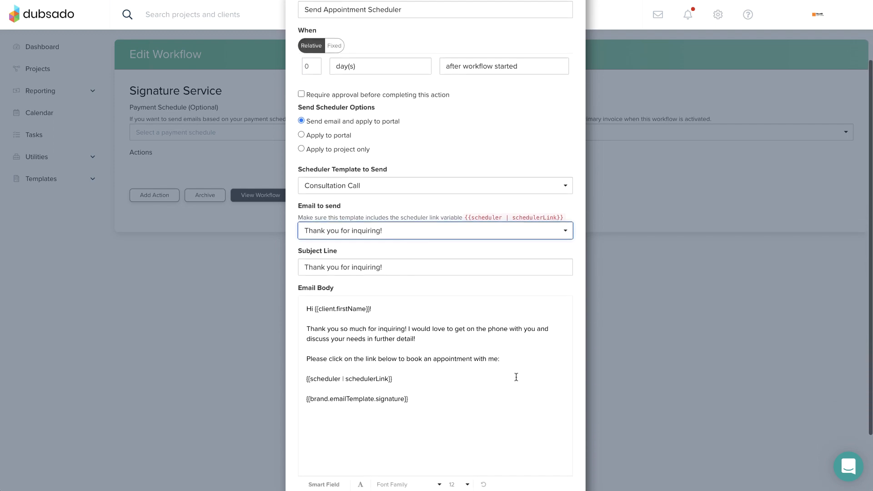
pyautogui.scroll(-1, 517, 377)
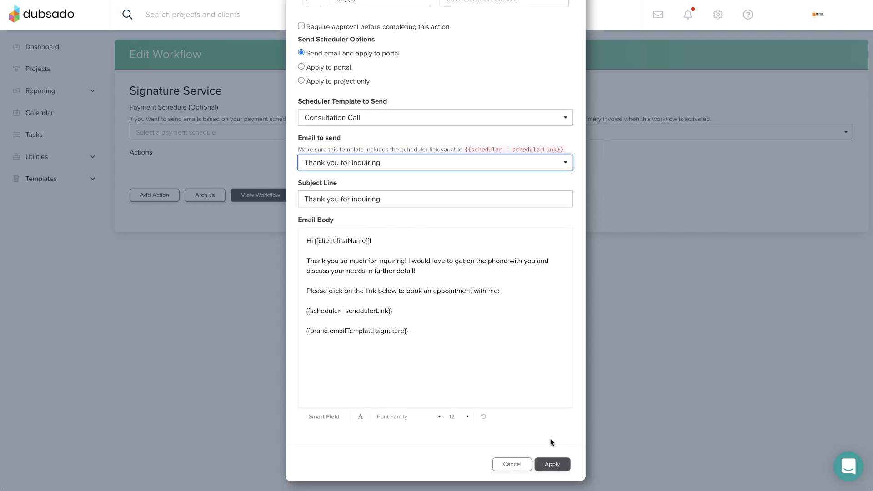
pyautogui.click(558, 465)
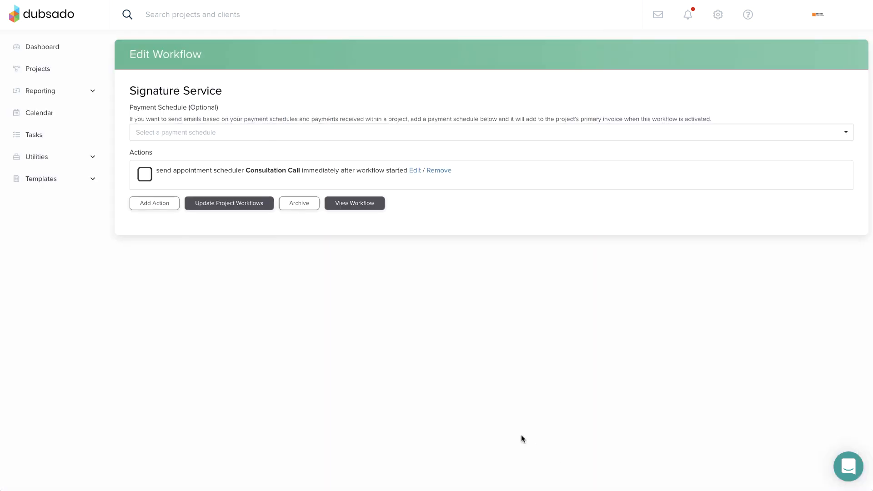
# Step: Start another workflow action of type Send Email in the Signature Service workflow
pyautogui.click(173, 204)
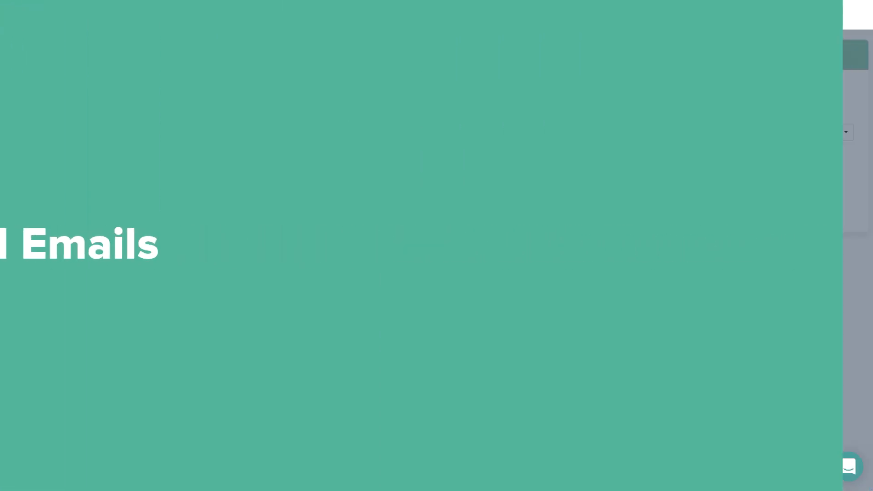
pyautogui.click(539, 220)
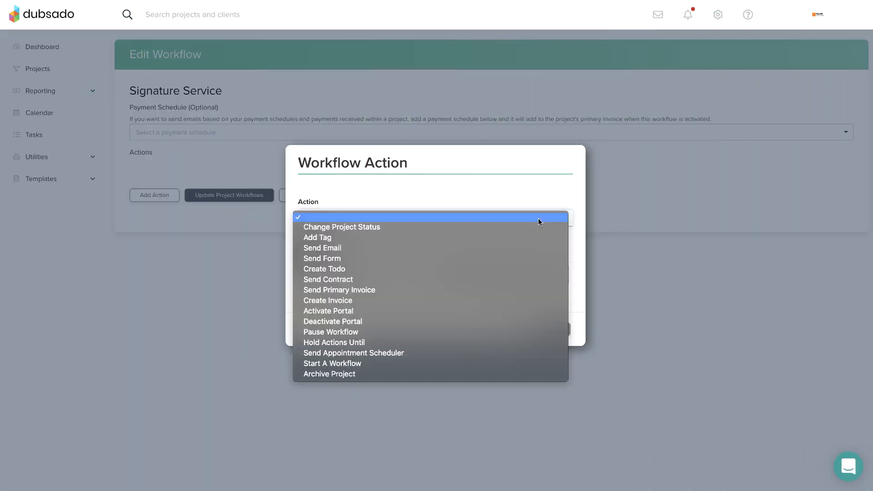
pyautogui.click(528, 249)
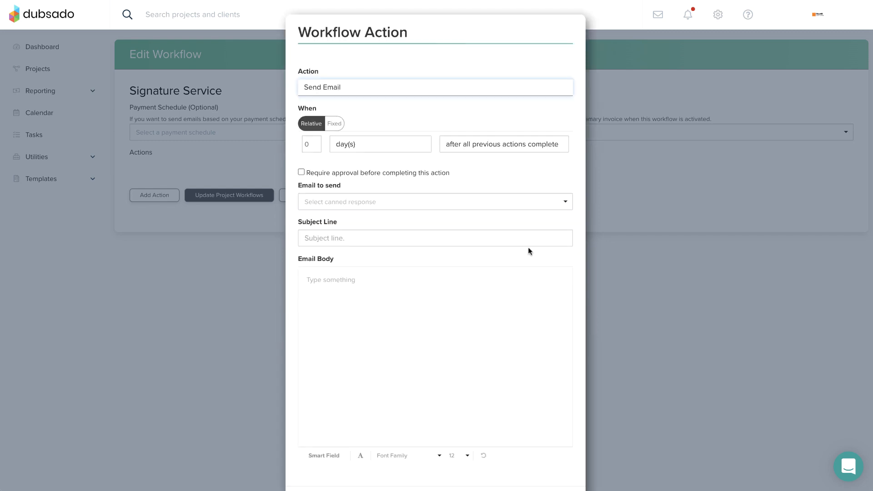
# Step: Fill the Send Email action with the Clients - Inquiry Response canned email
pyautogui.click(526, 203)
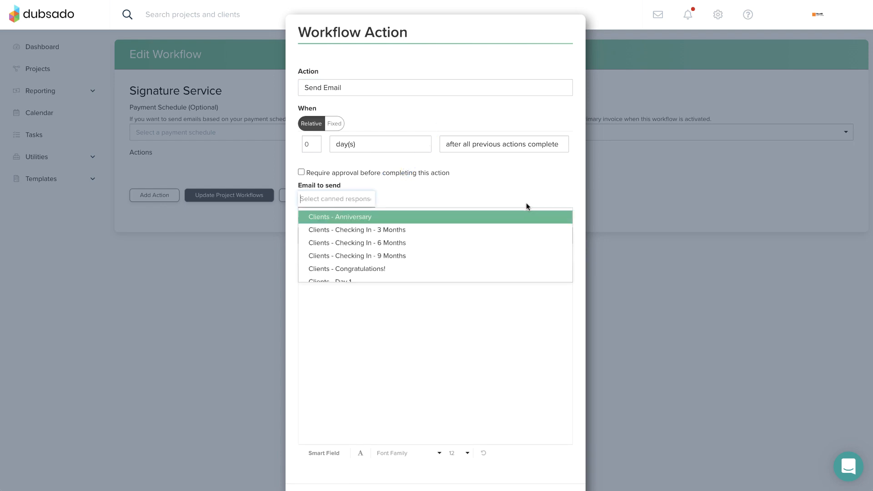
pyautogui.click(526, 203)
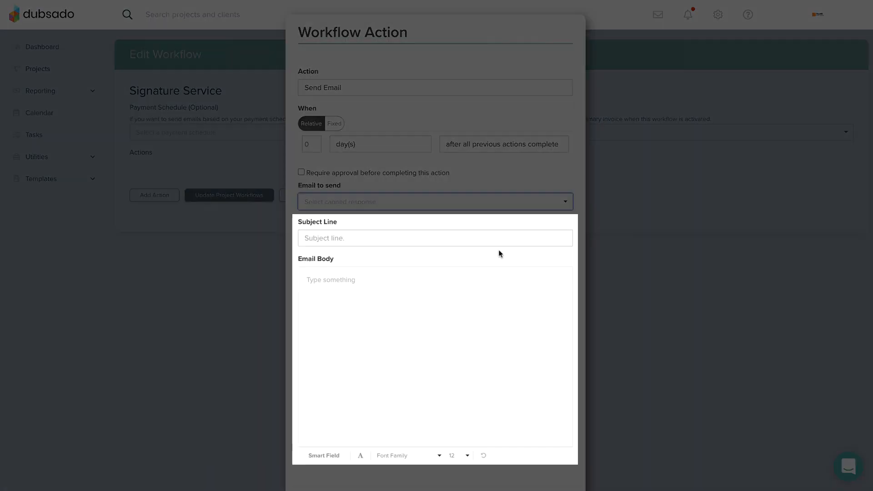
pyautogui.click(487, 280)
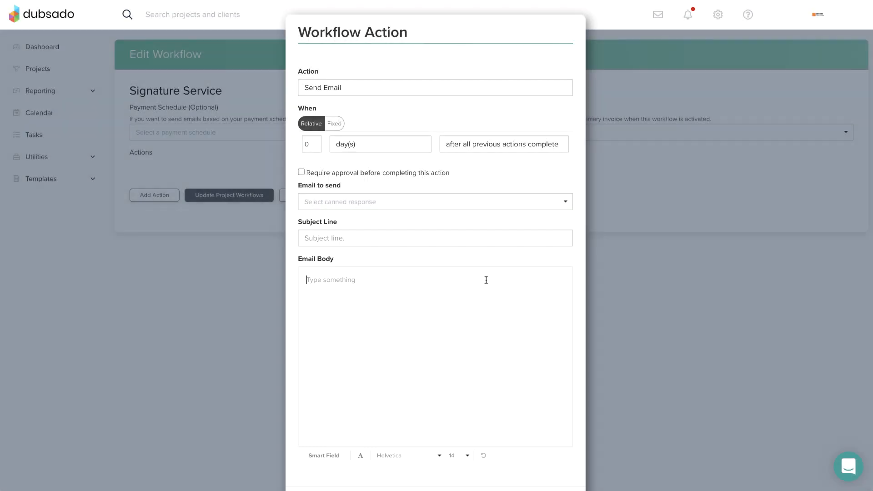
pyautogui.click(483, 208)
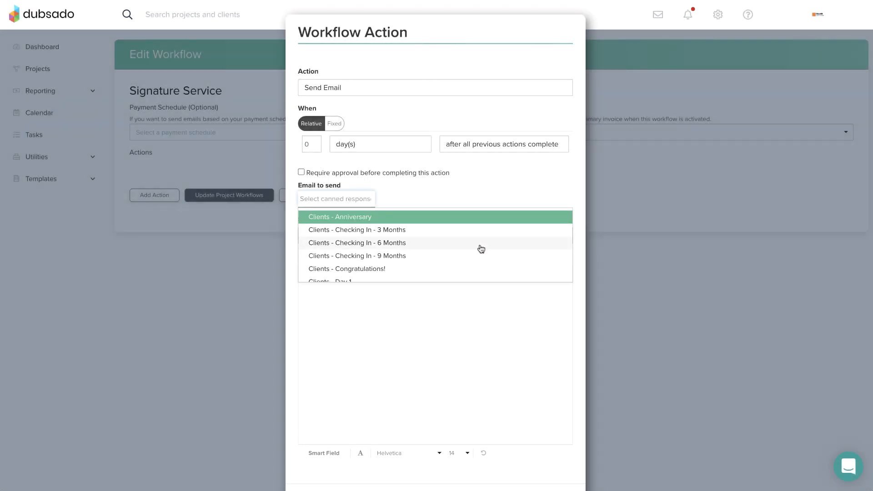
pyautogui.scroll(-3, 480, 249)
pyautogui.scroll(-2, 480, 250)
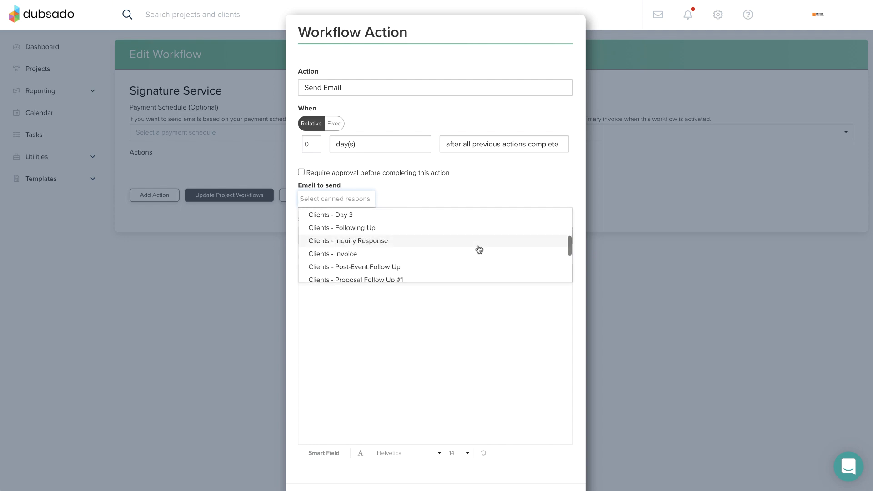
pyautogui.click(478, 245)
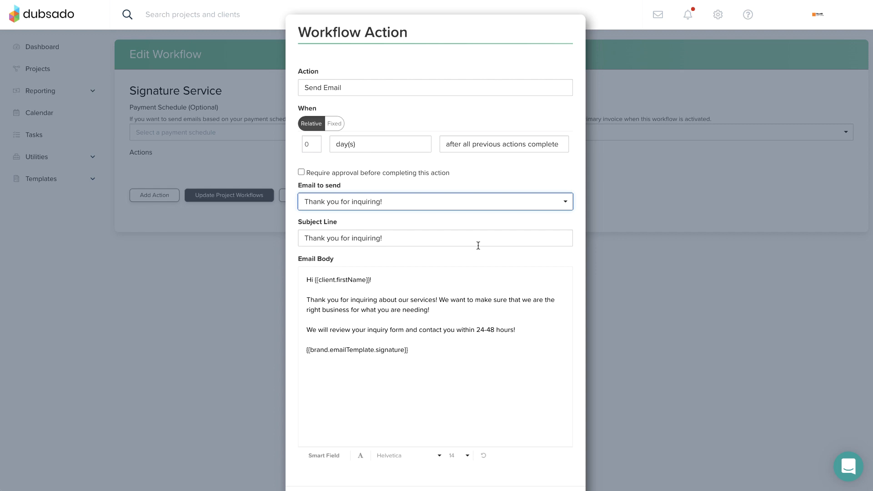
# Step: Append "Let me know!" after the 24-48 hours sentence in the action's email body
pyautogui.click(525, 328)
pyautogui.write('L')
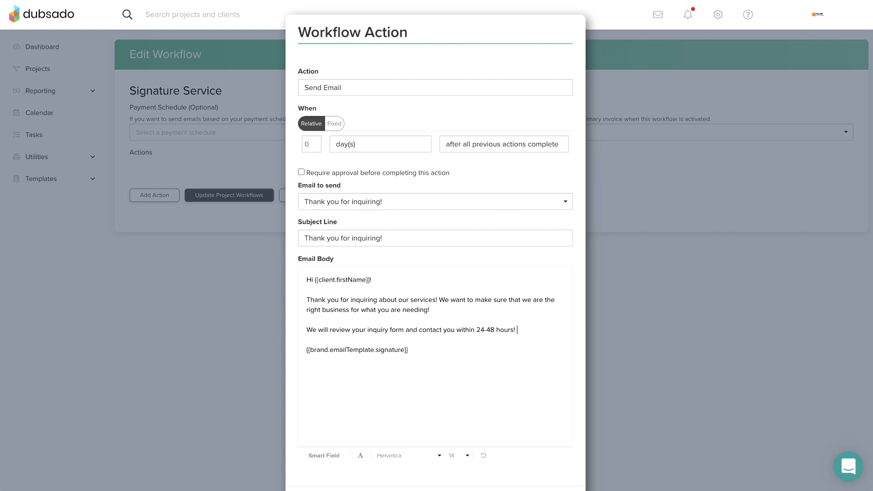
pyautogui.write('et me know!')
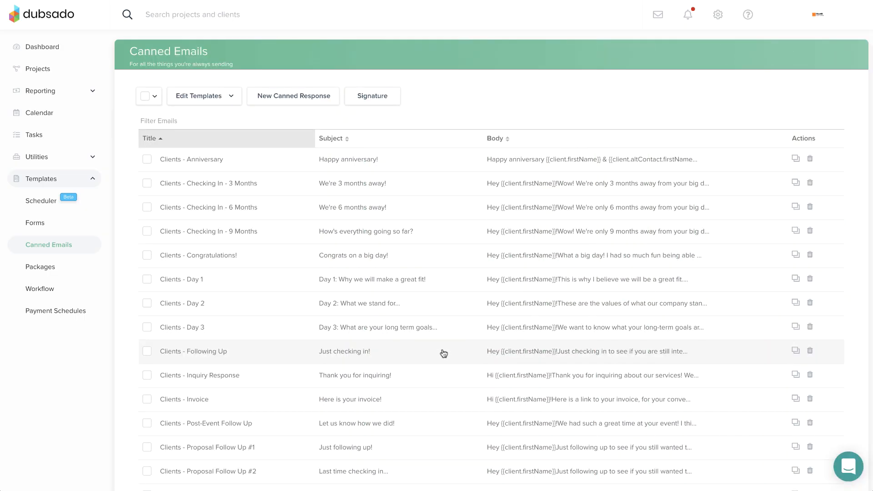
# Step: Add "Let me know!" after the 24-48 hours sentence in the Clients - Inquiry Response canned email template and save it
pyautogui.click(439, 375)
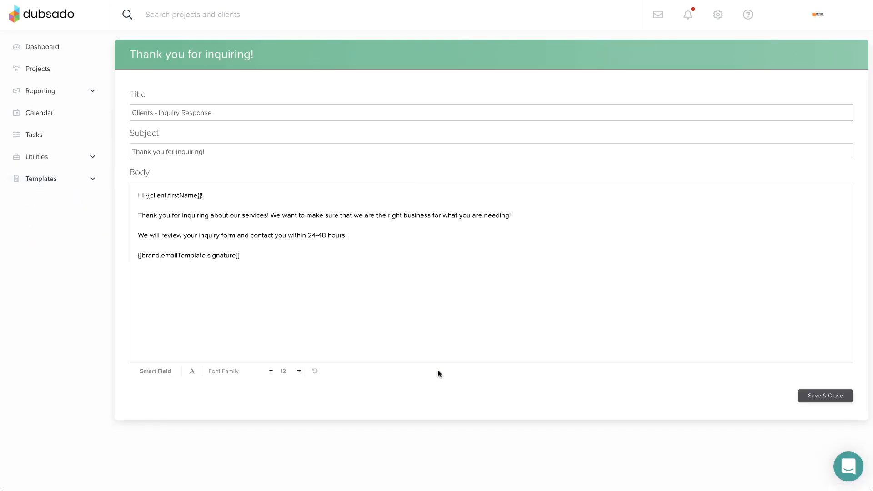
pyautogui.click(373, 237)
pyautogui.write('Let me know!')
pyautogui.click(817, 397)
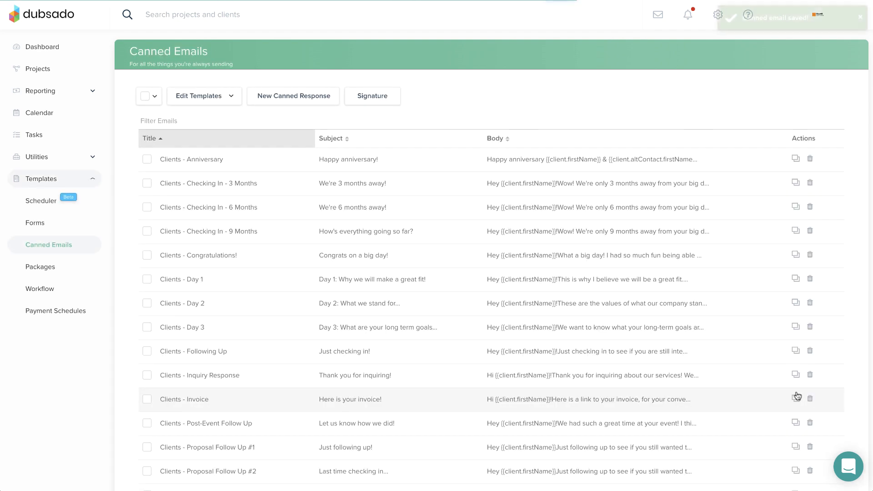
# Step: Edit the Signature Service workflow's send email action and reselect the Clients - Inquiry Response canned email
pyautogui.click(47, 293)
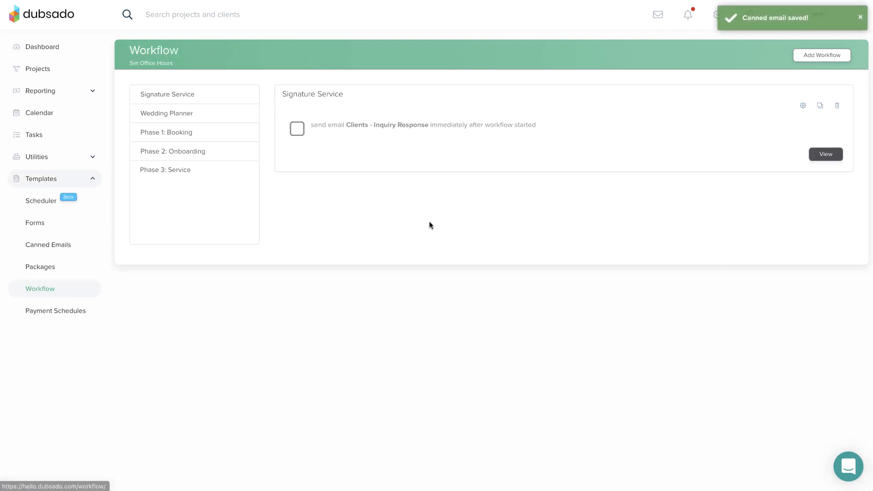
pyautogui.click(803, 106)
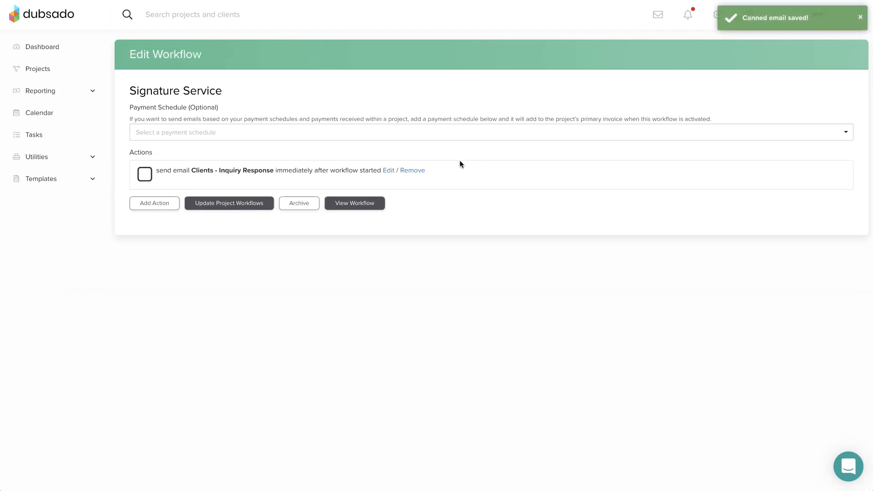
pyautogui.click(390, 171)
pyautogui.click(393, 208)
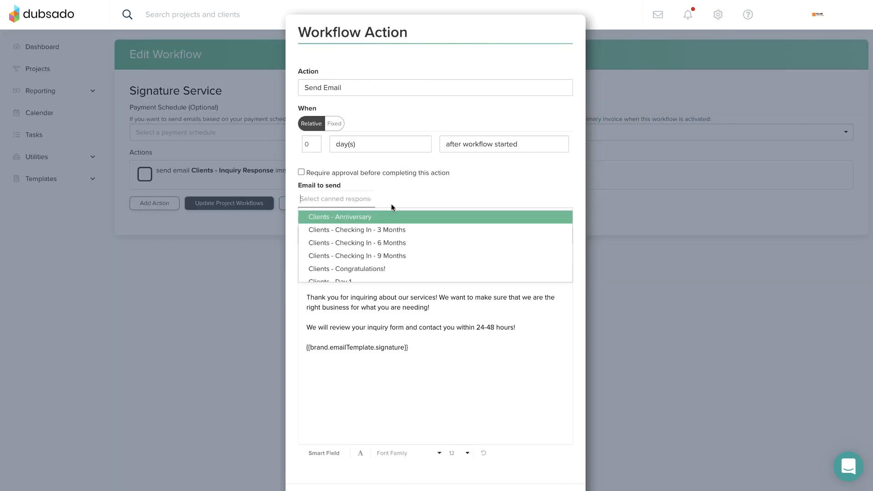
pyautogui.scroll(-5, 390, 242)
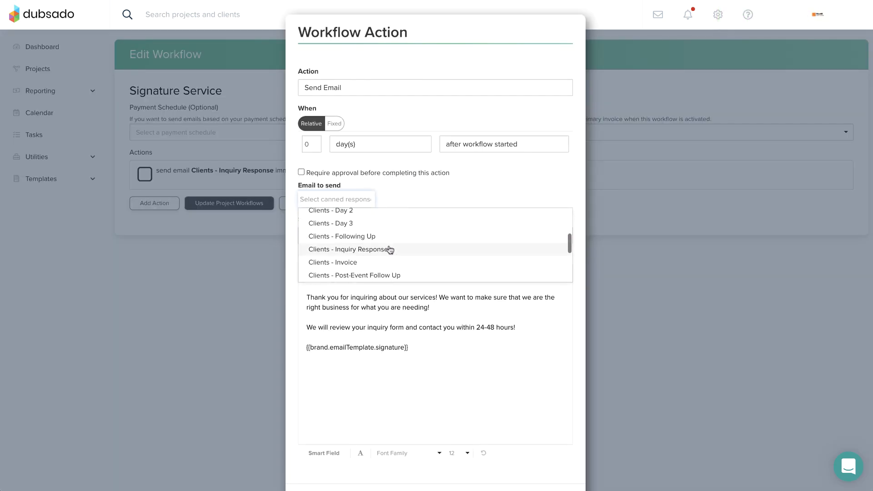
pyautogui.click(390, 248)
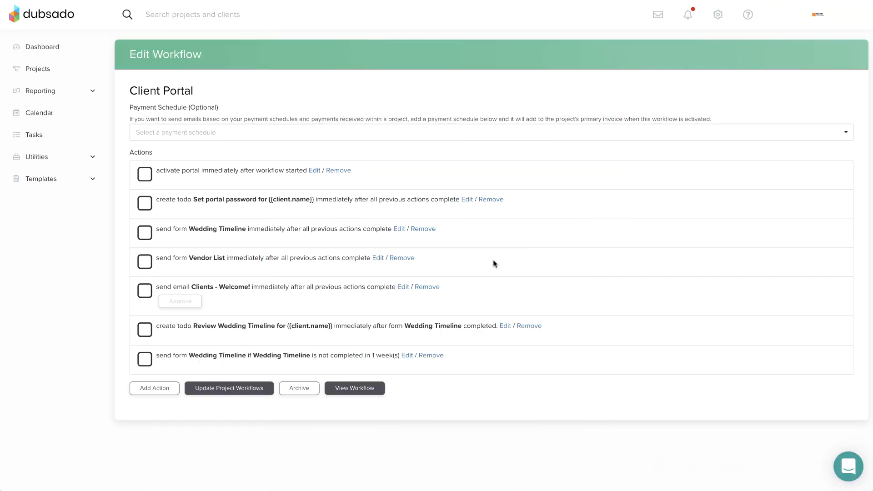
# Step: Move the Vendor List form action above the Wedding Timeline form action in the Client Portal workflow
pyautogui.moveTo(493, 260); pyautogui.dragTo(516, 190)
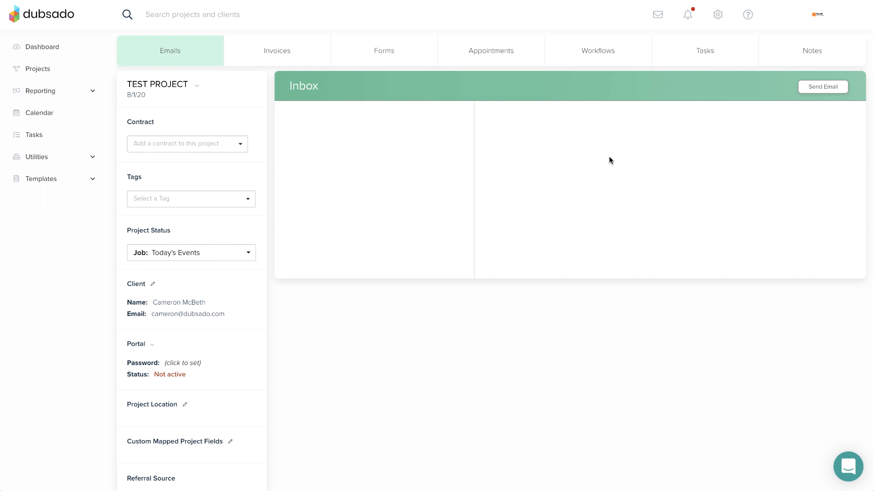
# Step: Apply the Client Portal workflow to the TEST PROJECT project
pyautogui.click(606, 62)
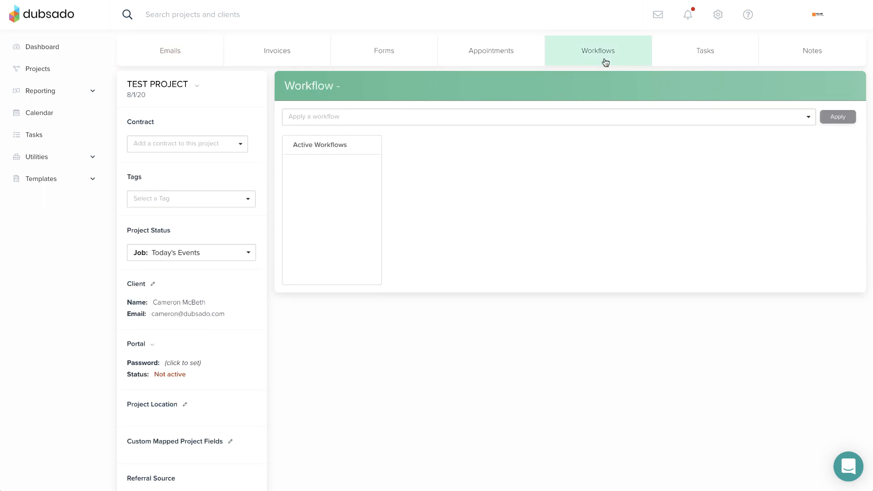
pyautogui.click(536, 117)
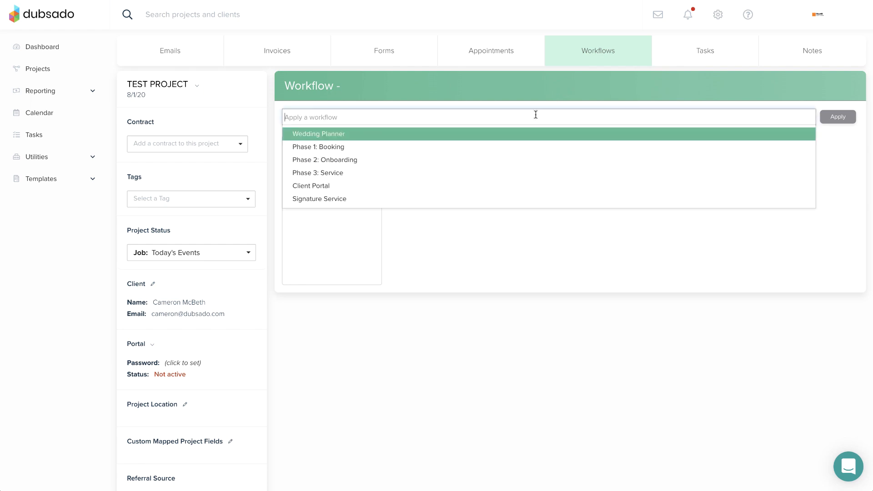
pyautogui.click(533, 186)
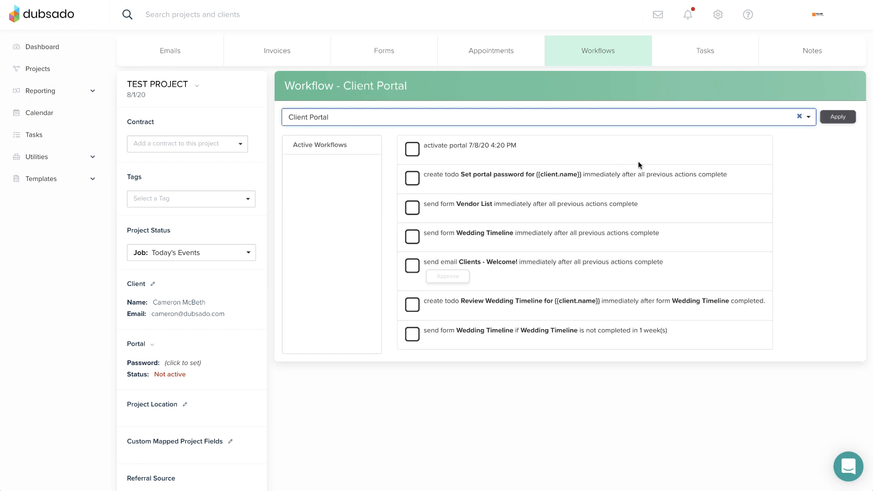
pyautogui.click(833, 117)
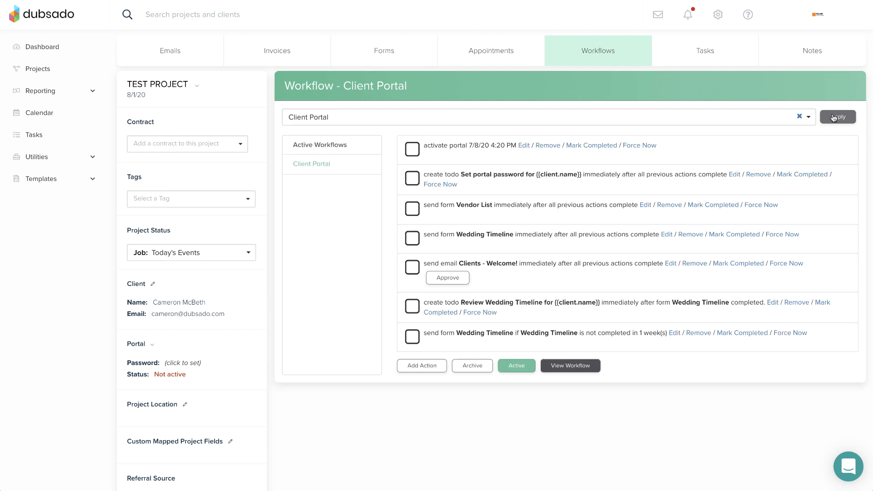